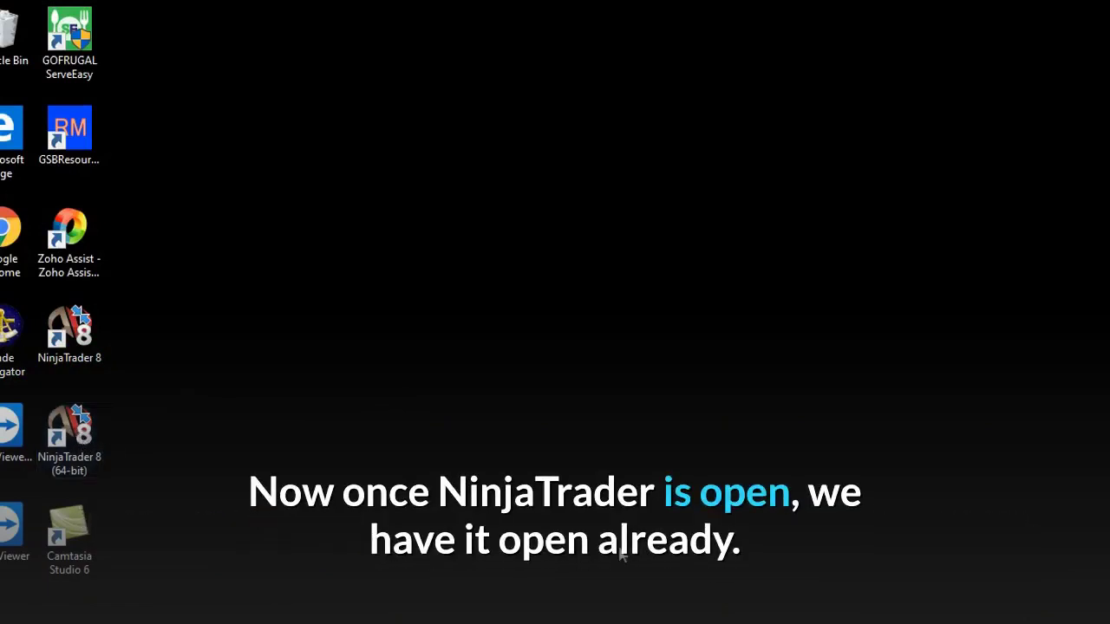
Bring back the running NinjaTrader 8 Control Center, Market Analyzer and AAPL 15-minute chart windows.
key("super+d")
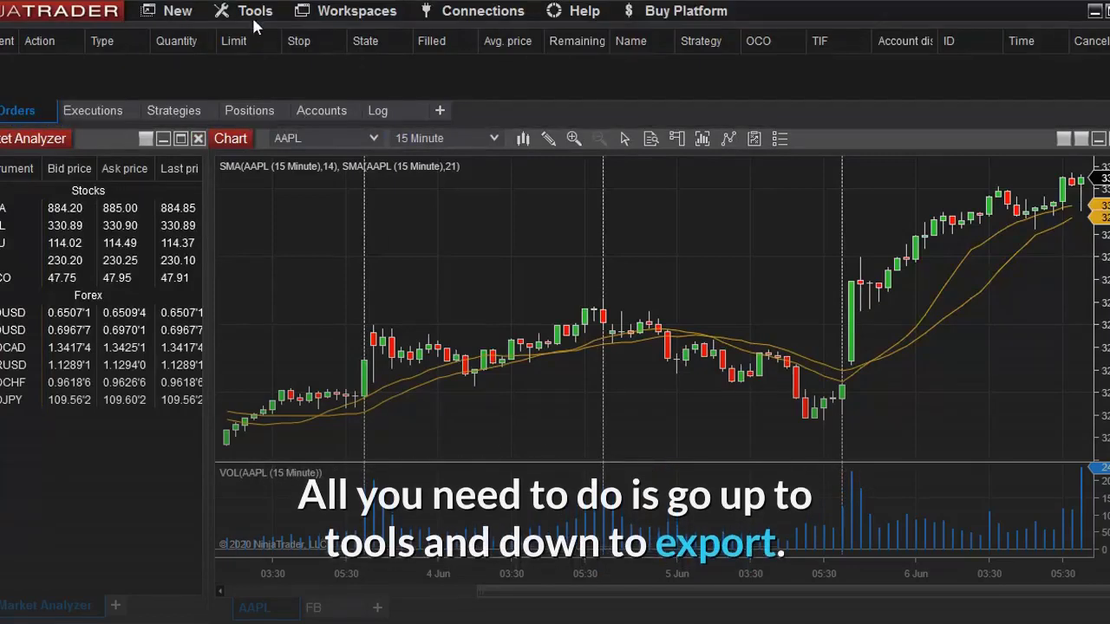
Open the Historical Data window from the Tools menu and expand its Download section.
left_click(249, 12)
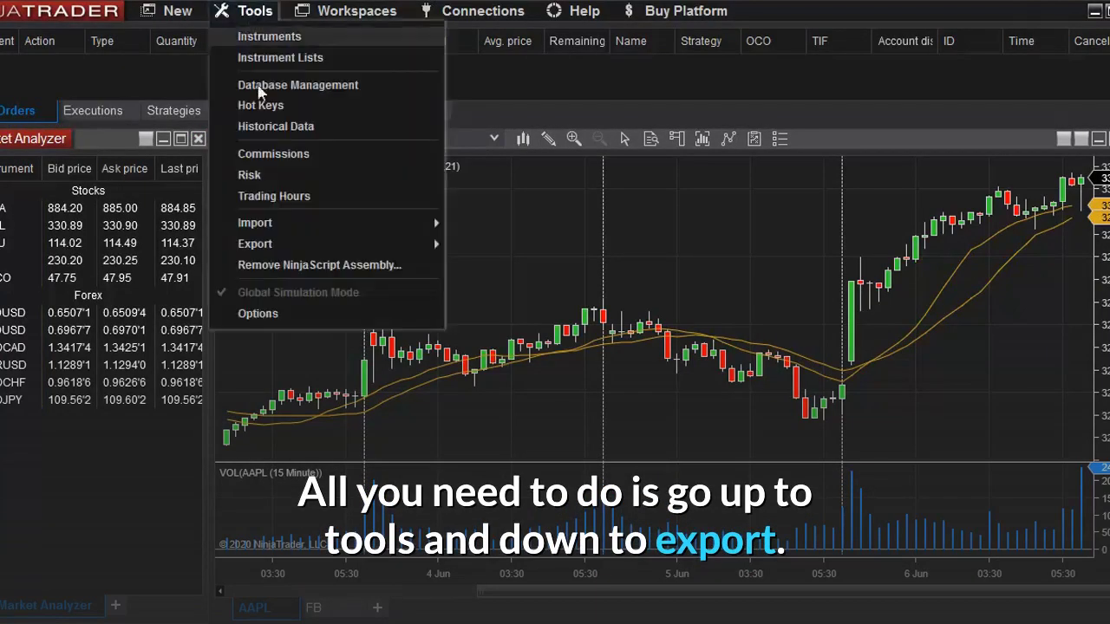
mouse_move(269, 247)
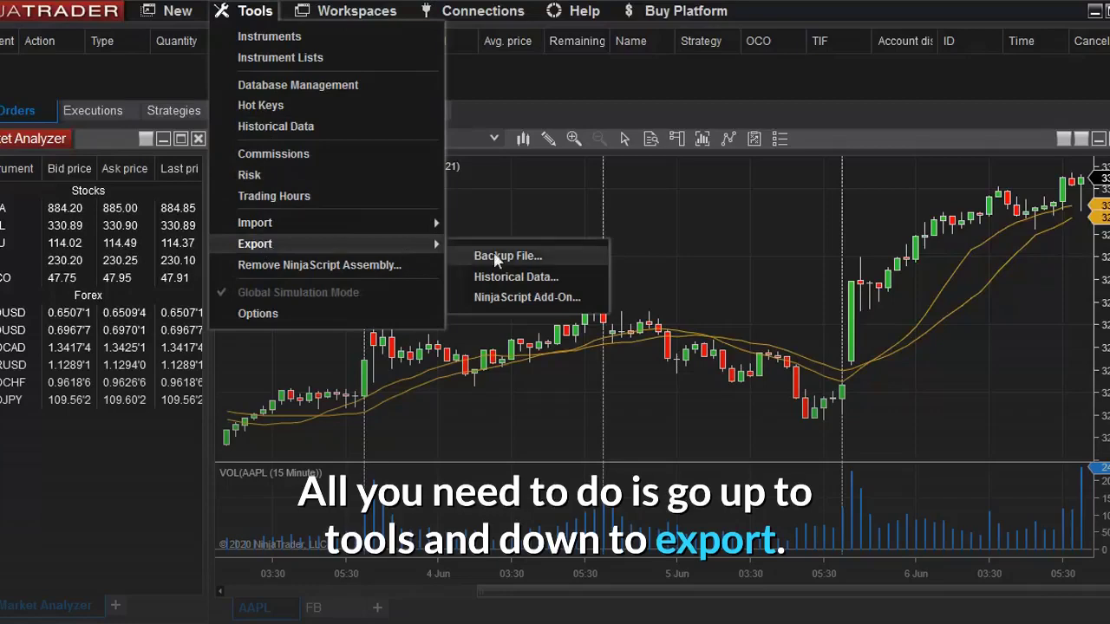
left_click(510, 281)
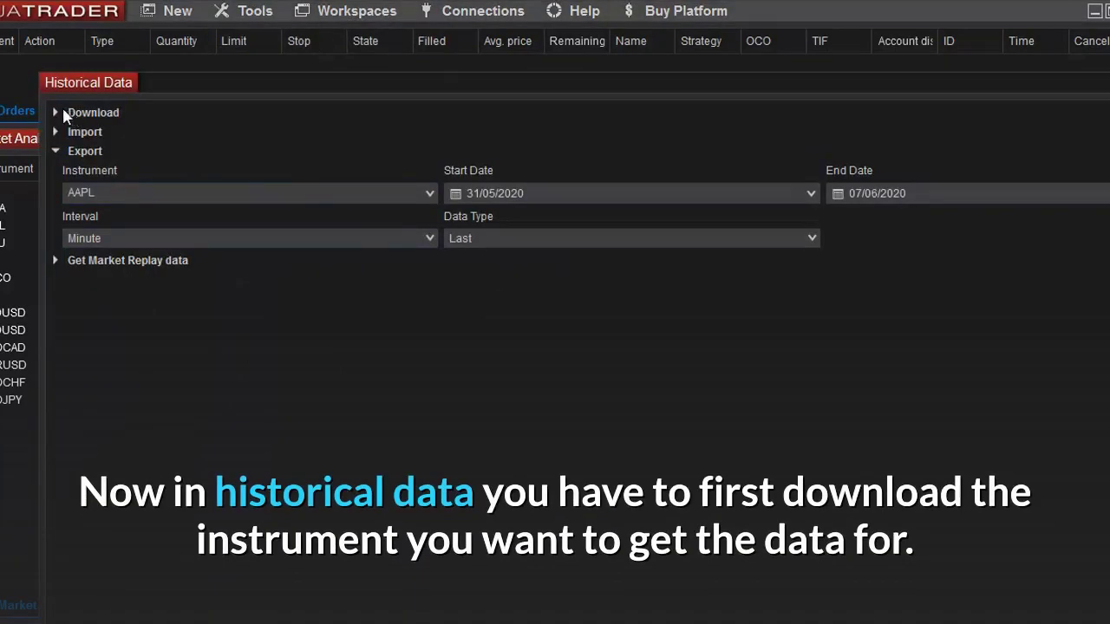
left_click(90, 117)
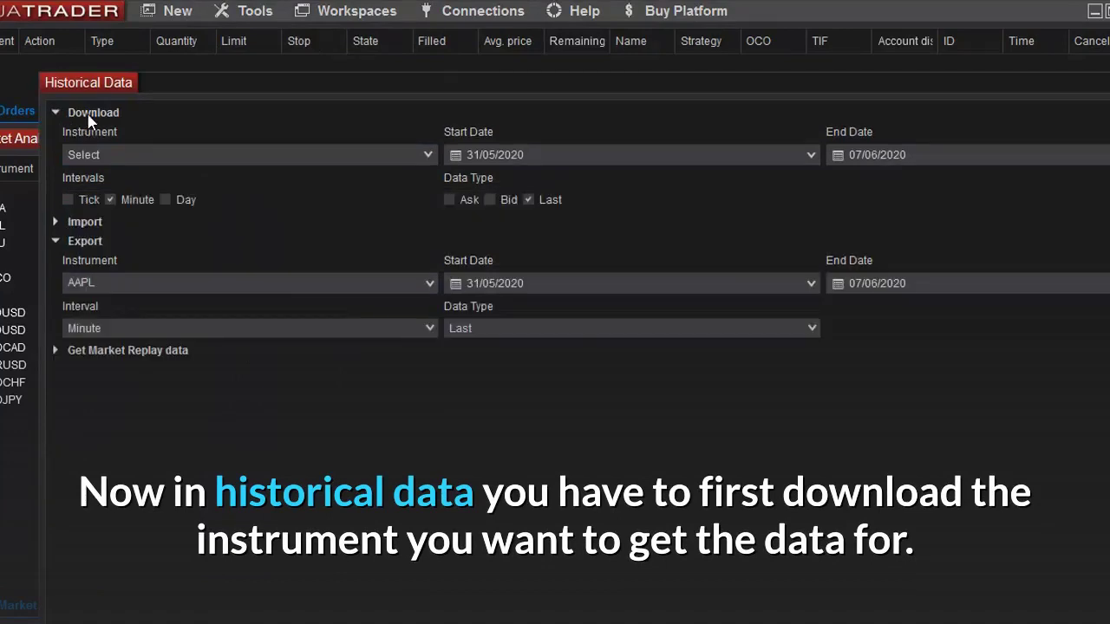
Set the download instrument to FB with start year 2015, keeping Minute and Last.
left_click(429, 157)
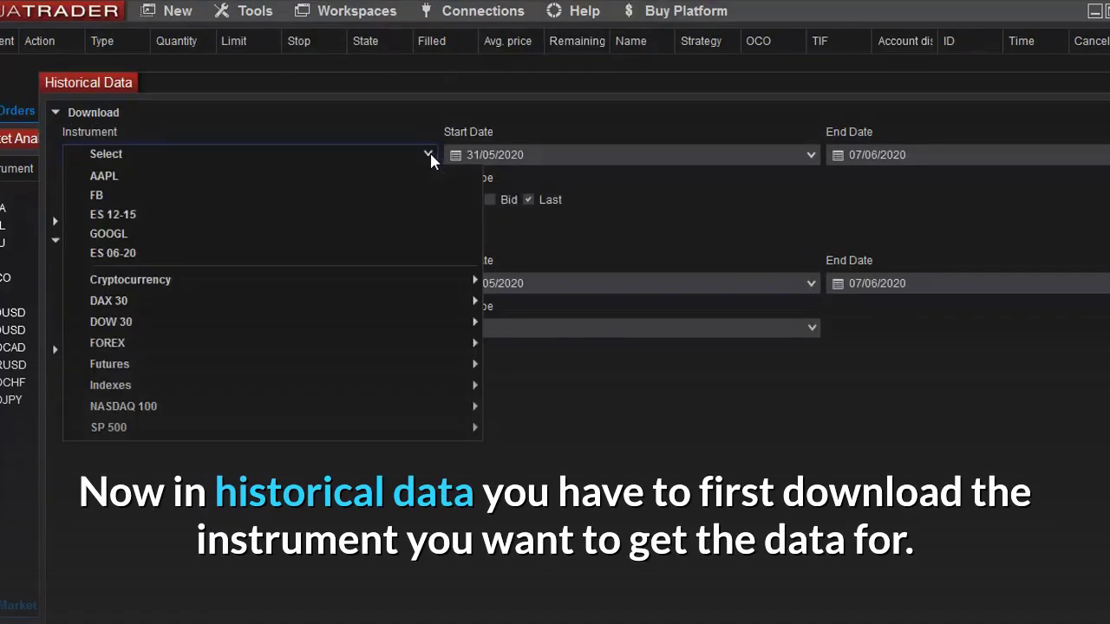
left_click(111, 194)
left_click(578, 154)
key("BackSpace")
key("BackSpace")
key("BackSpace")
key("BackSpace")
type("2015")
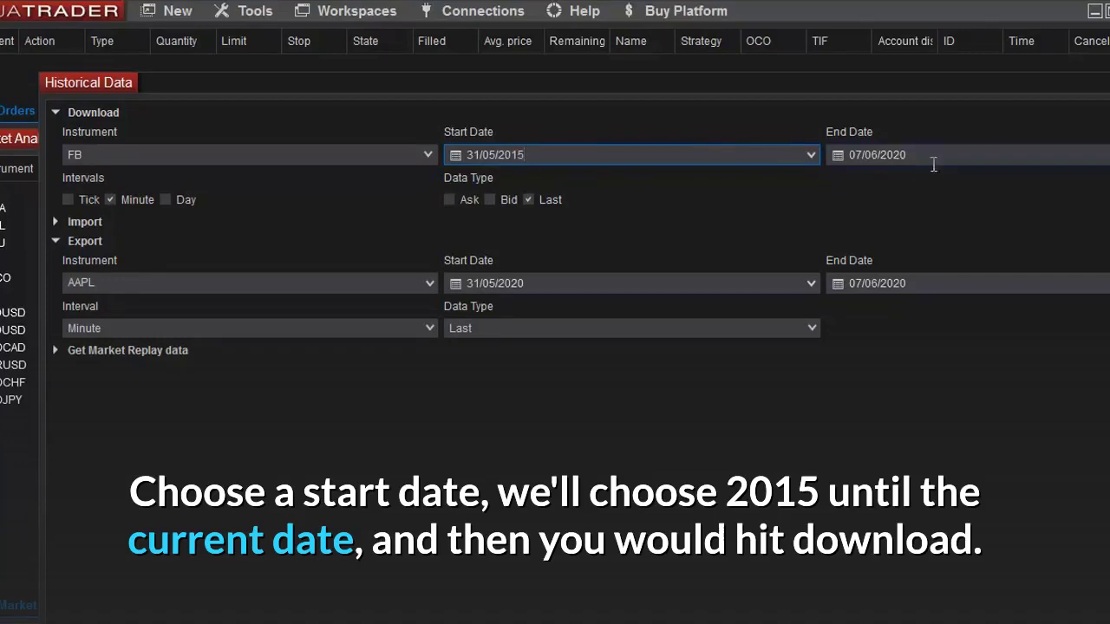
left_click_drag(608, 85, 534, 41)
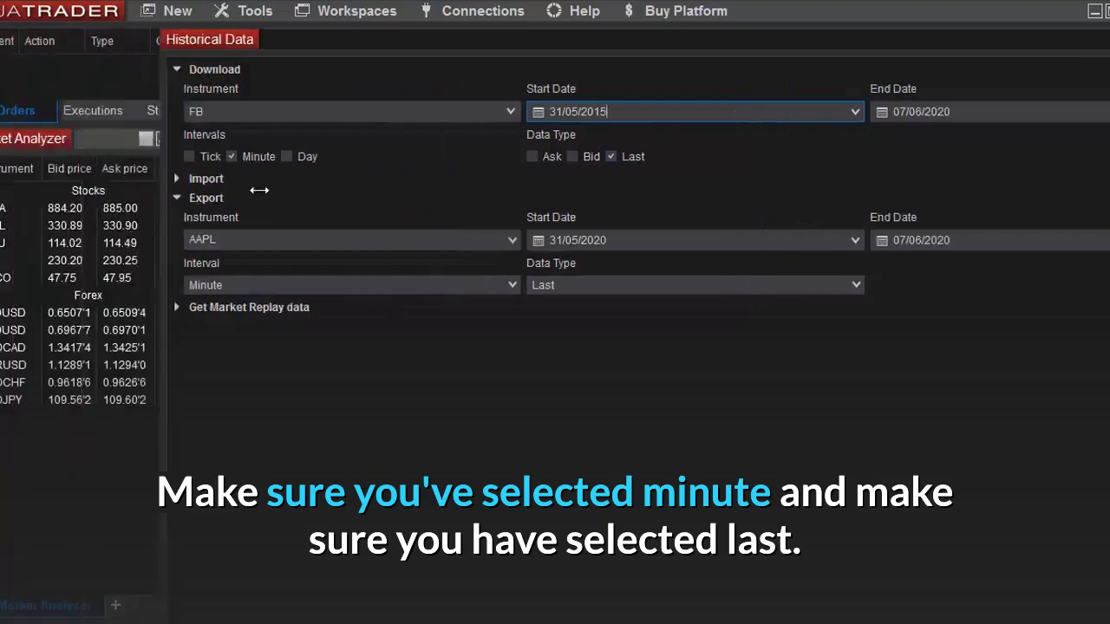
double_click(593, 38)
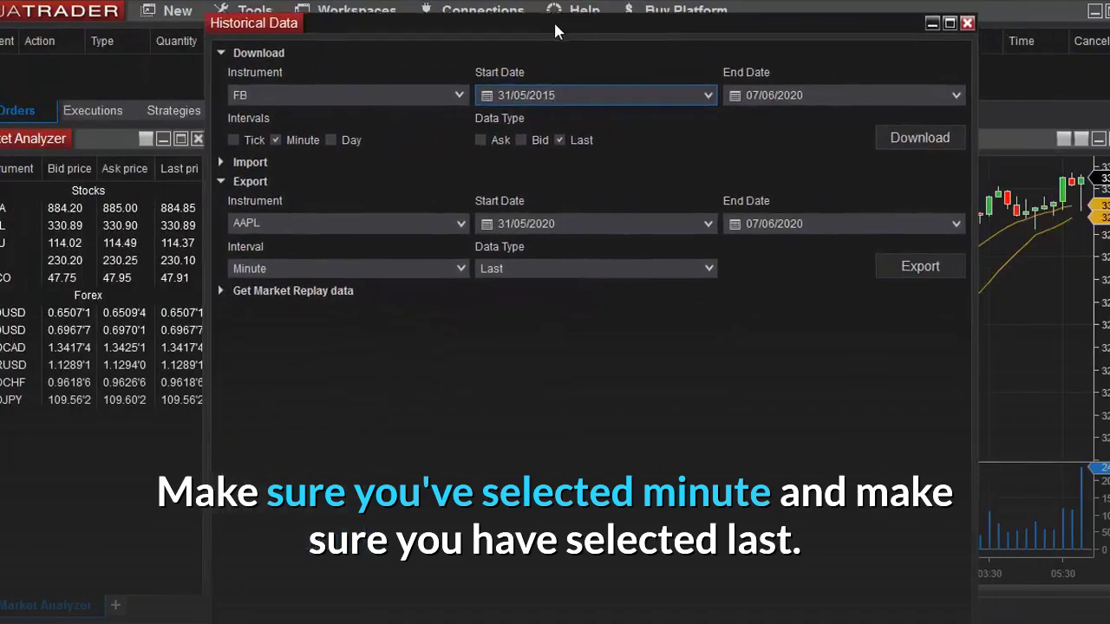
Download the FB minute data for 31/05/2015 to 07/06/2020 in the repositioned window.
left_click_drag(590, 32, 532, 52)
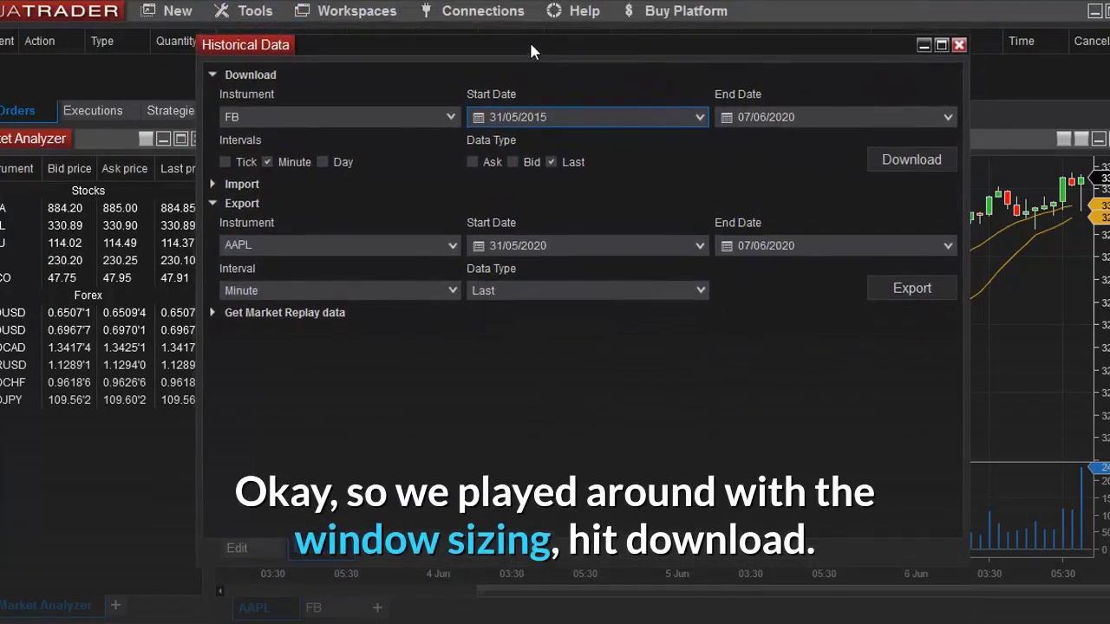
left_click(911, 161)
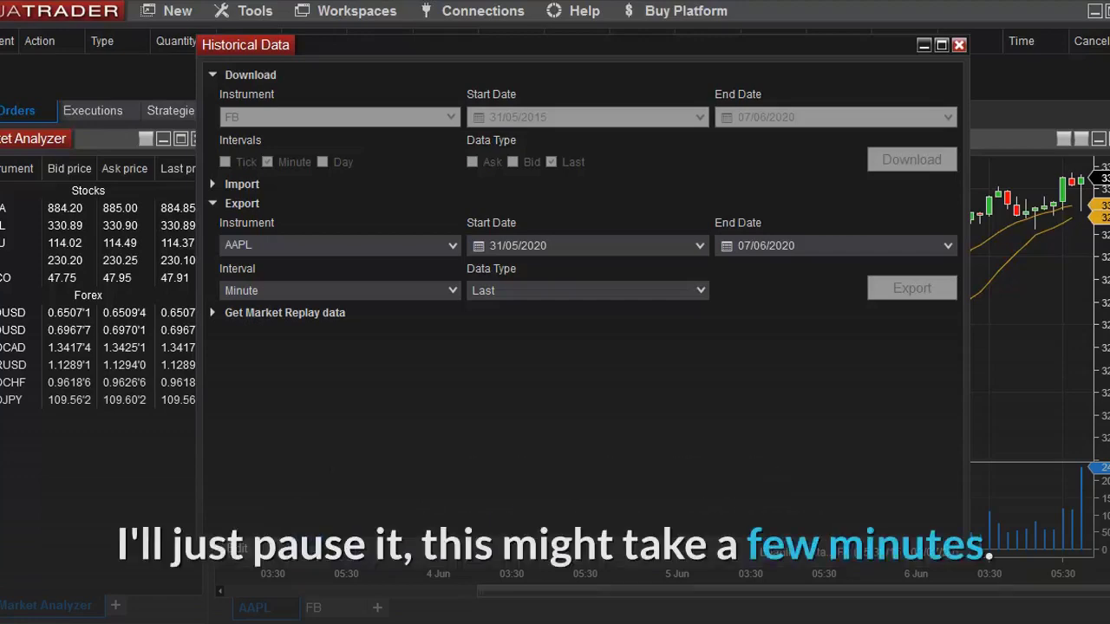
left_click(924, 572)
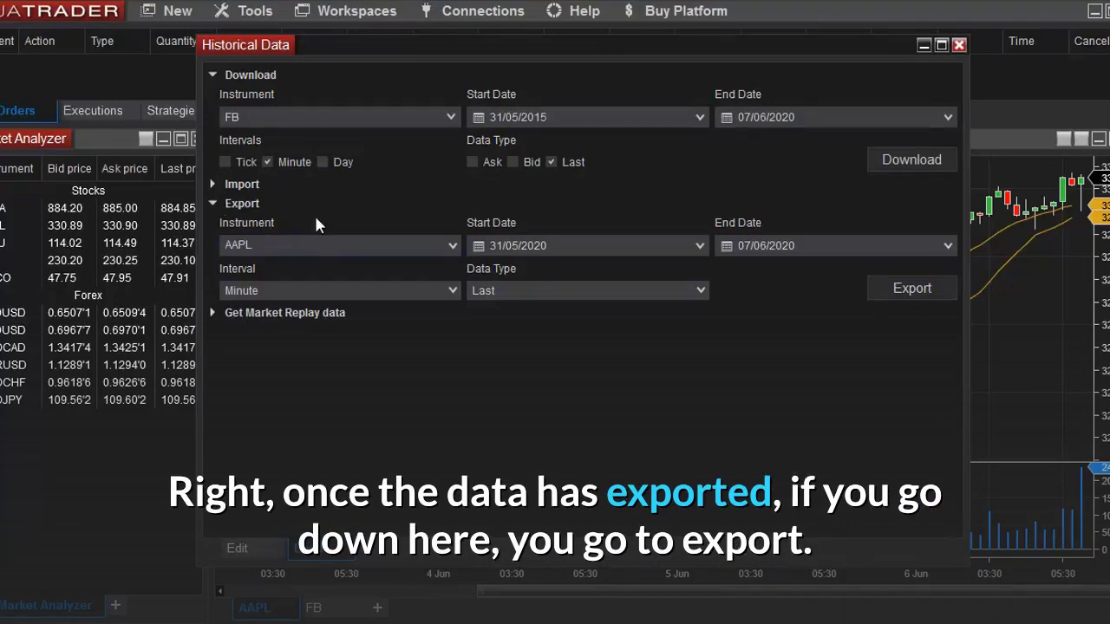
Set the export to FB starting 31/05/2015, Minute, Last, and start the export.
left_click(449, 247)
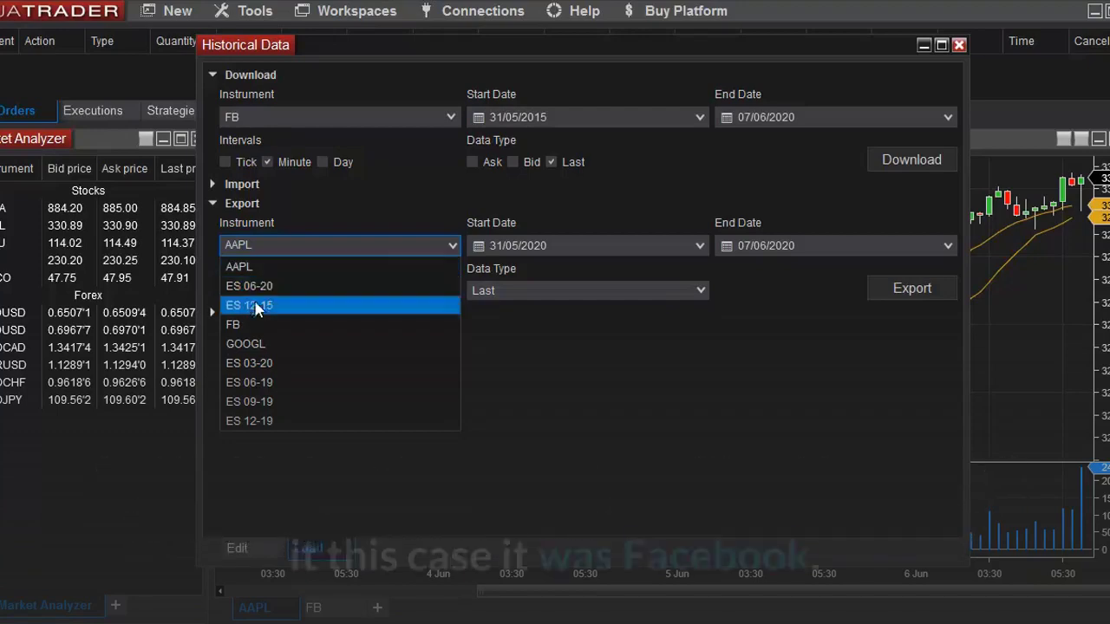
left_click(236, 326)
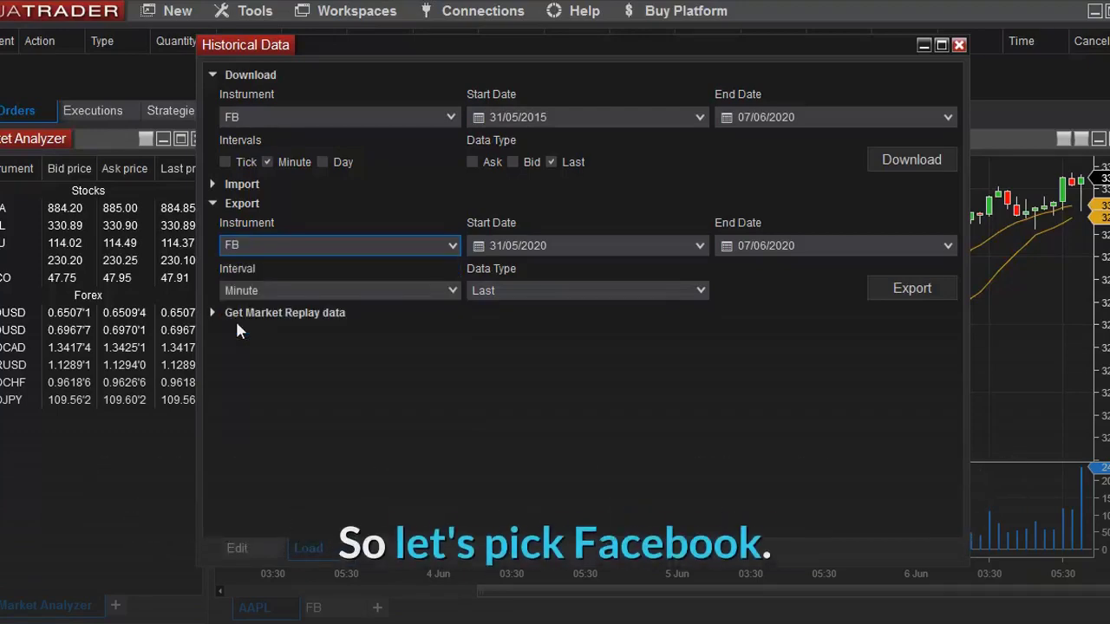
left_click(569, 248)
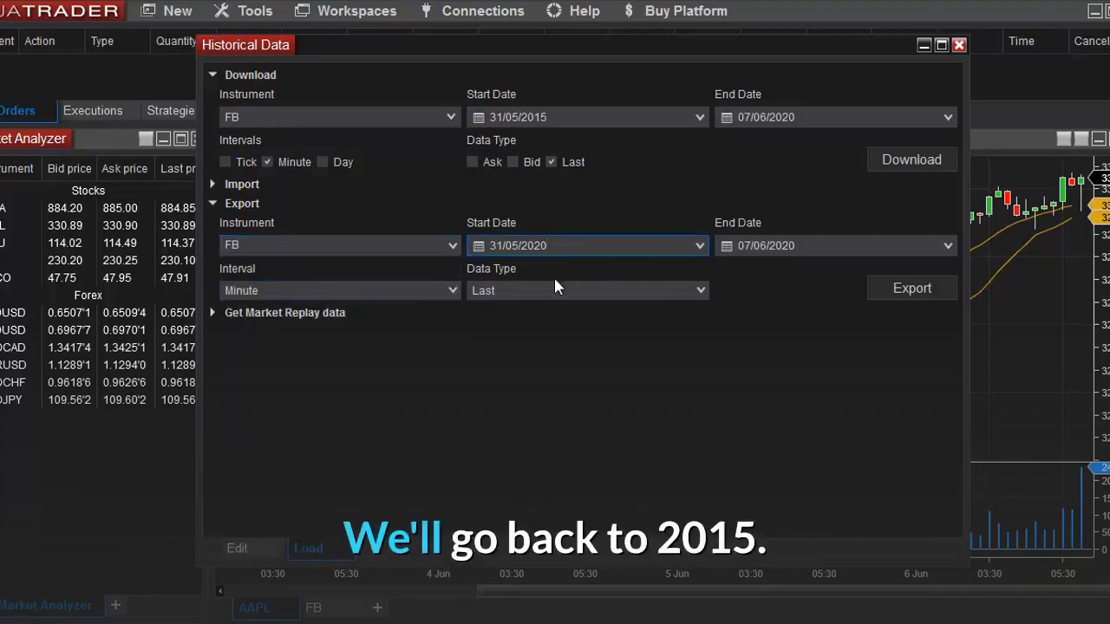
type("2015")
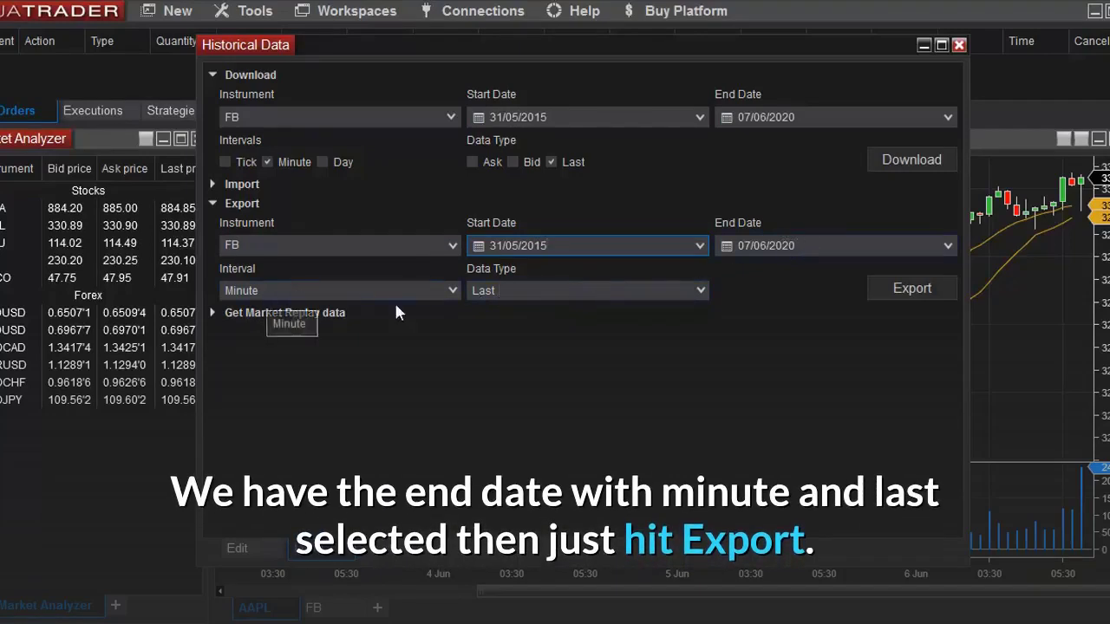
left_click(915, 290)
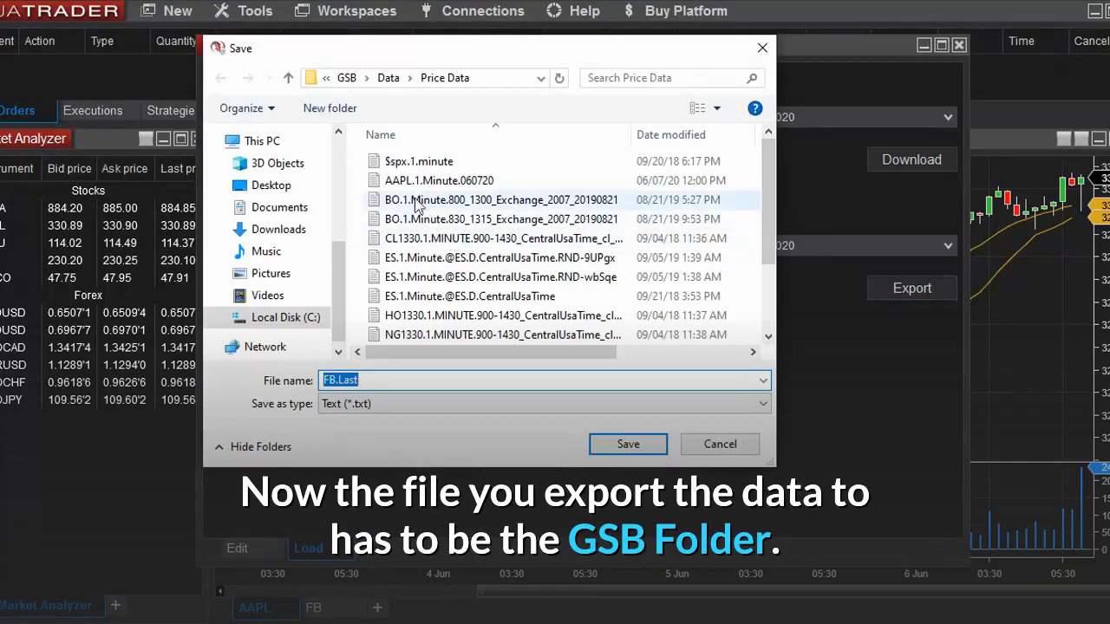
Browse the Save dialog to C:\GSB\Data\Price Data and put the caret in File name.
left_click(276, 318)
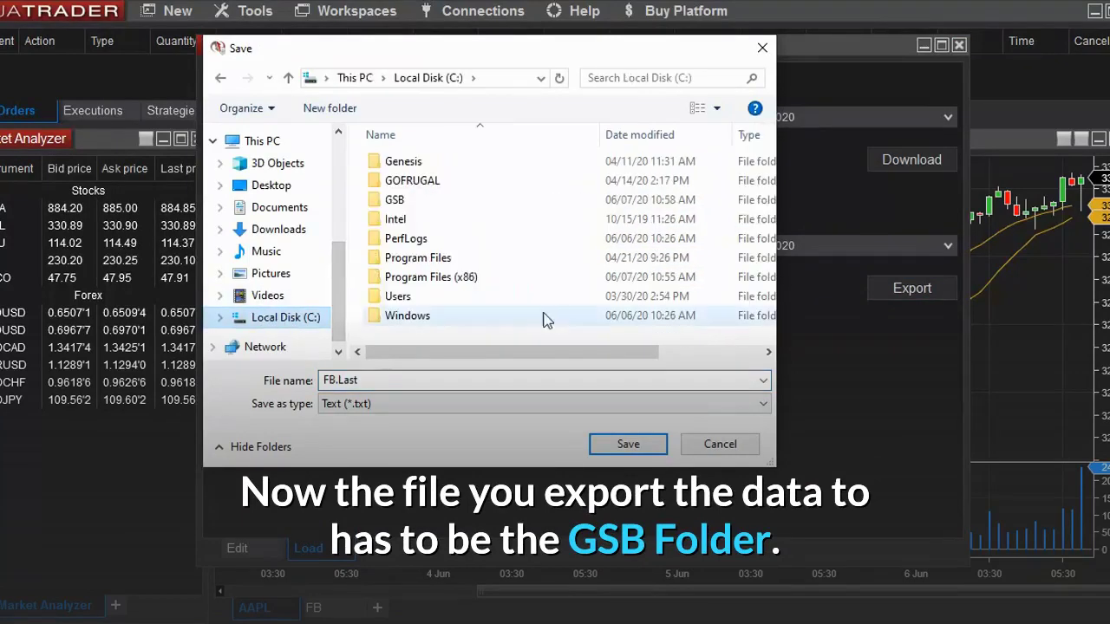
double_click(392, 200)
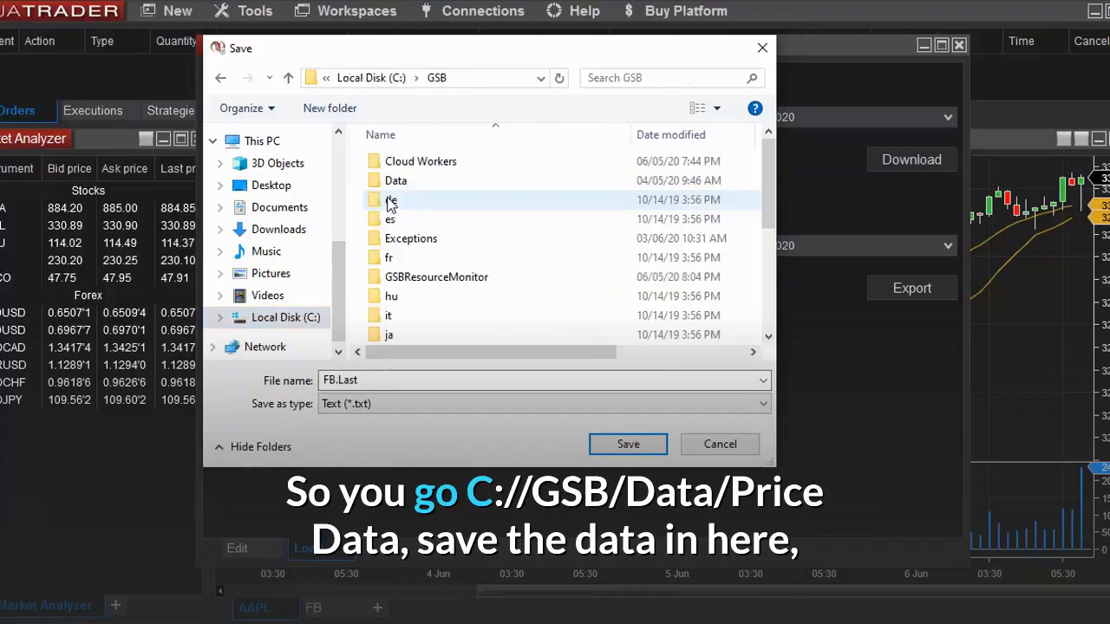
double_click(396, 181)
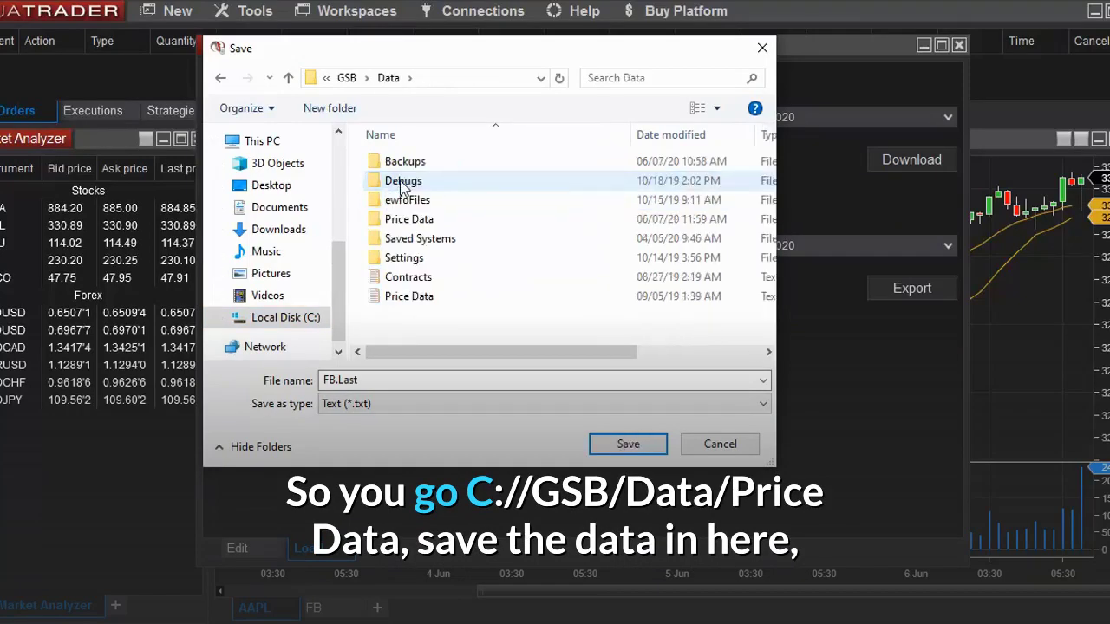
double_click(408, 218)
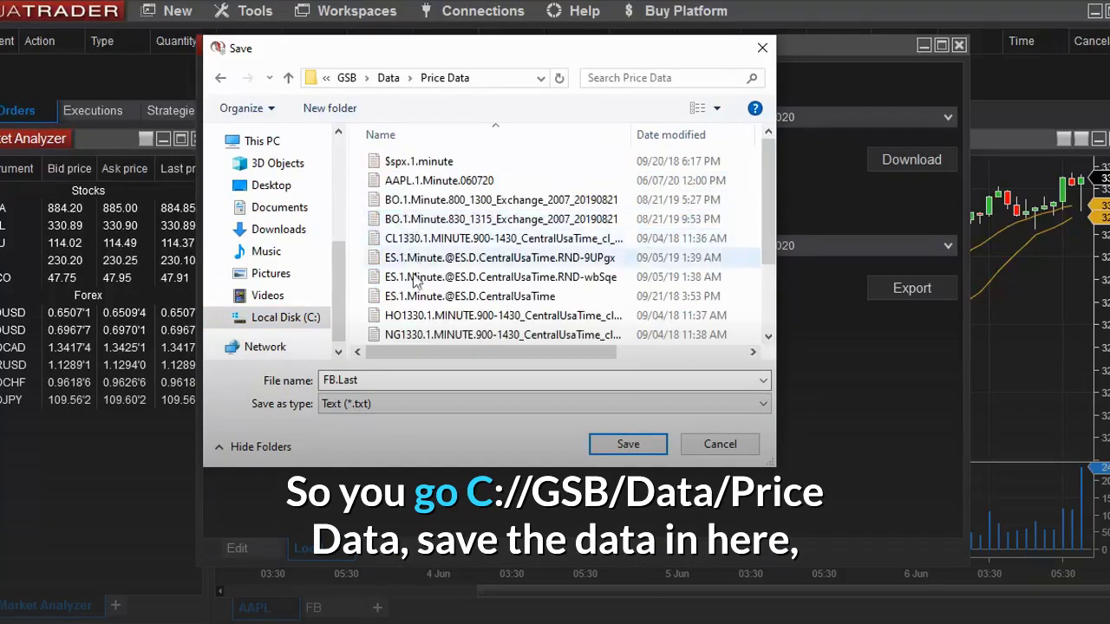
double_click(393, 381)
left_click(414, 379)
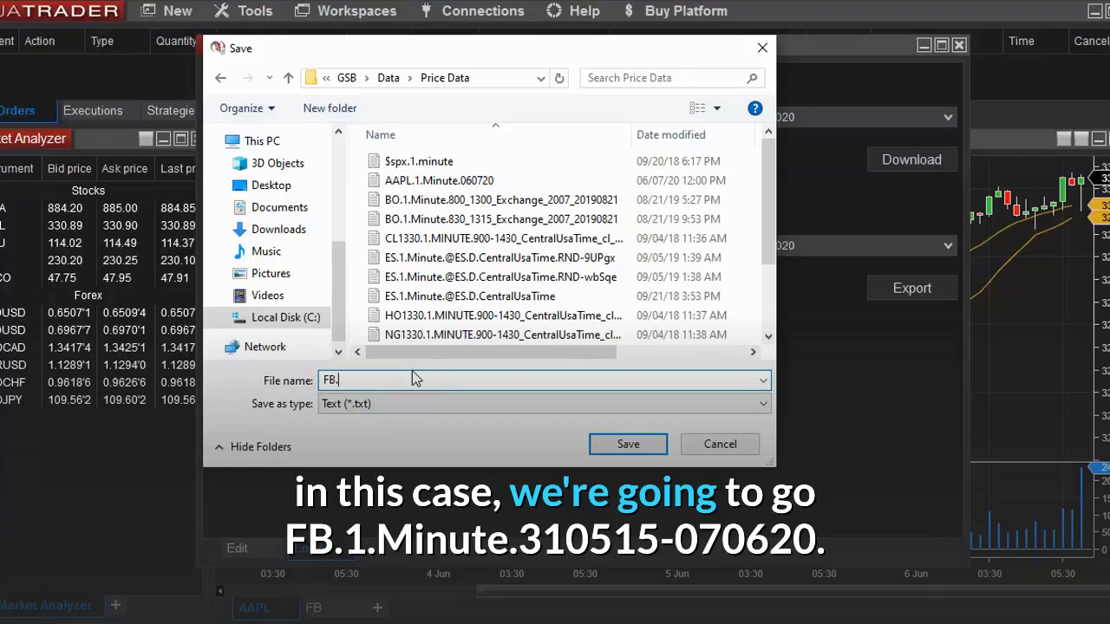
Save the export as FB.1.Minute.310515-070620 and dismiss the success message.
type("1.Minute.")
type("310515")
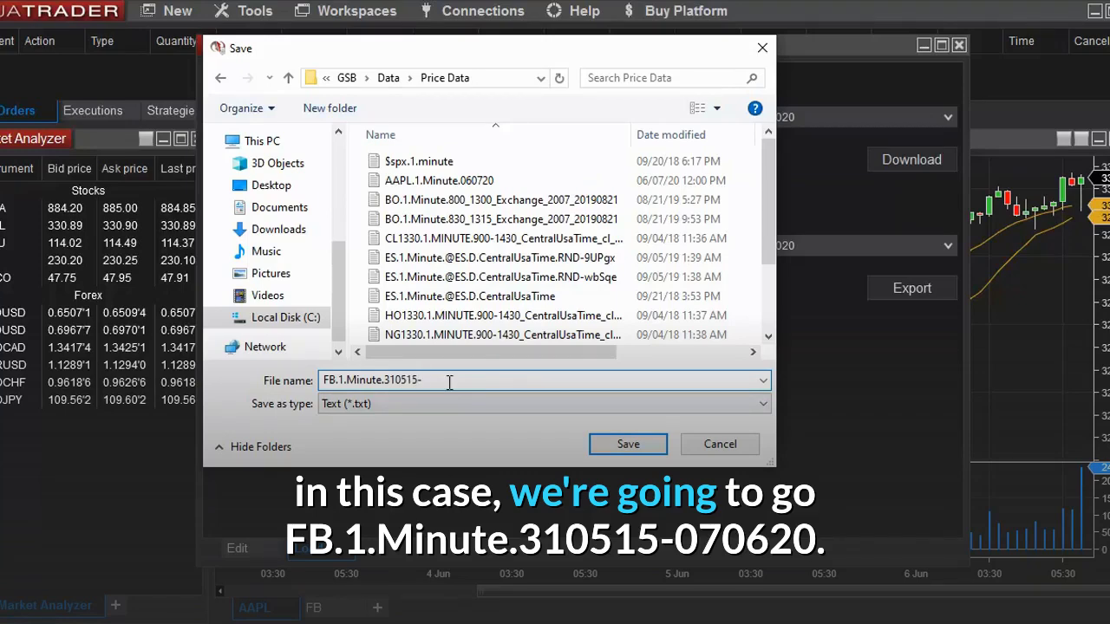
type("-060720")
left_click_drag(423, 382, 441, 381)
type("0706")
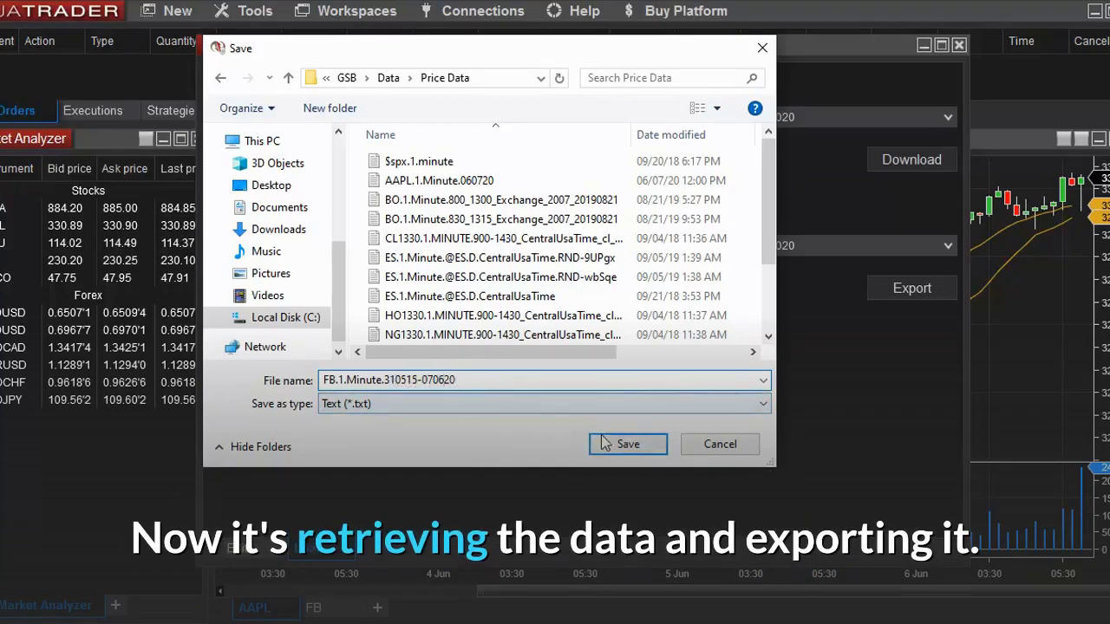
left_click(627, 444)
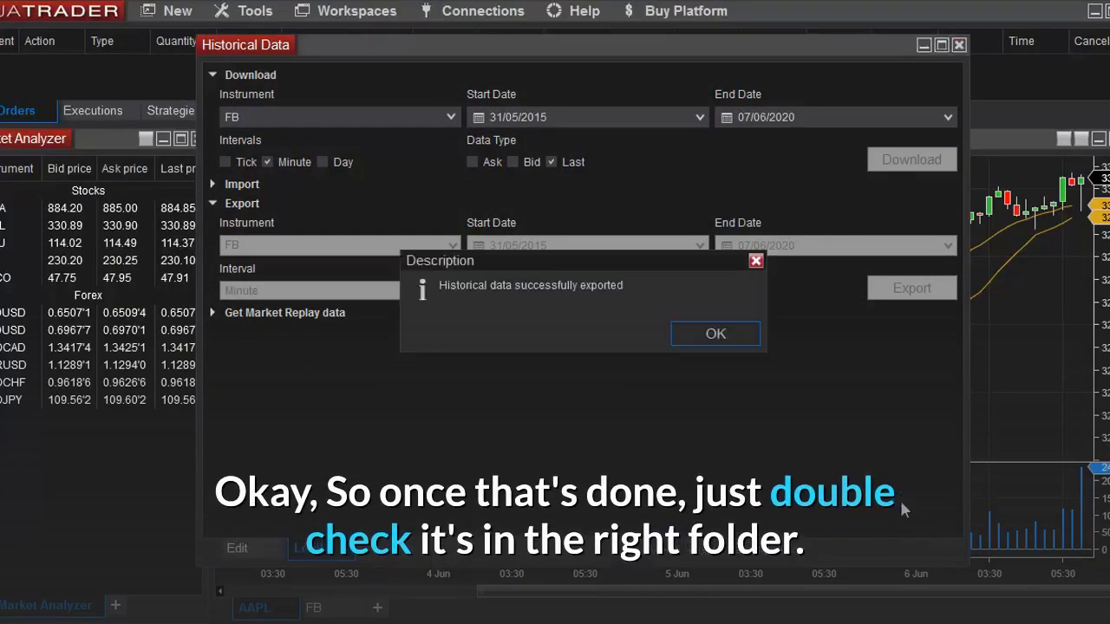
left_click(713, 338)
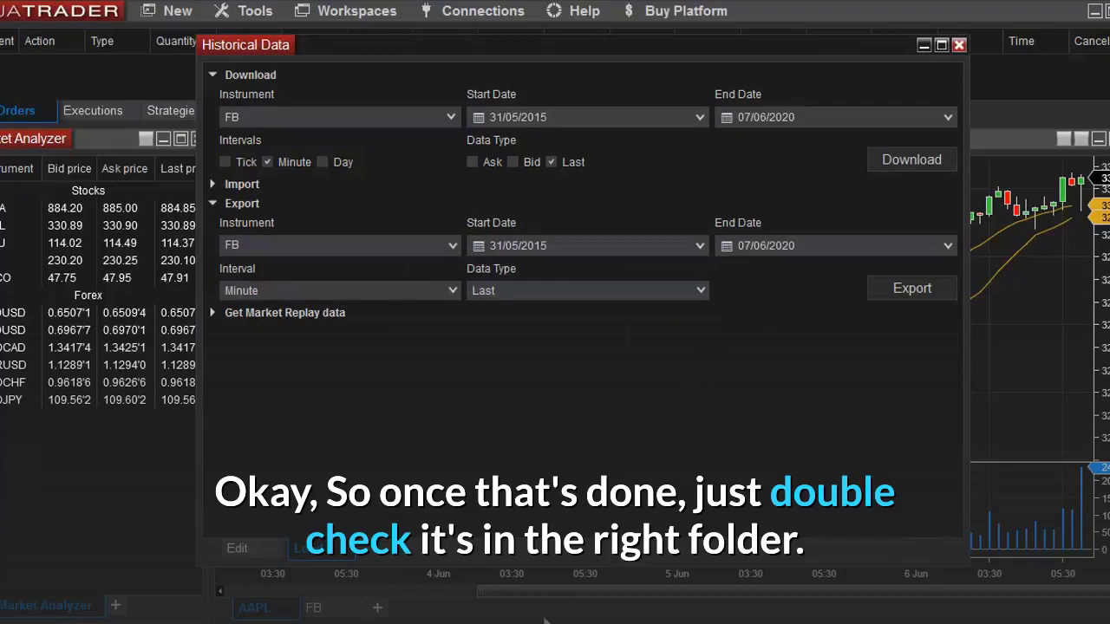
Open File Explorer and browse to C:\GSB\Data\Price Data, sorting GSB by name.
key("super+e")
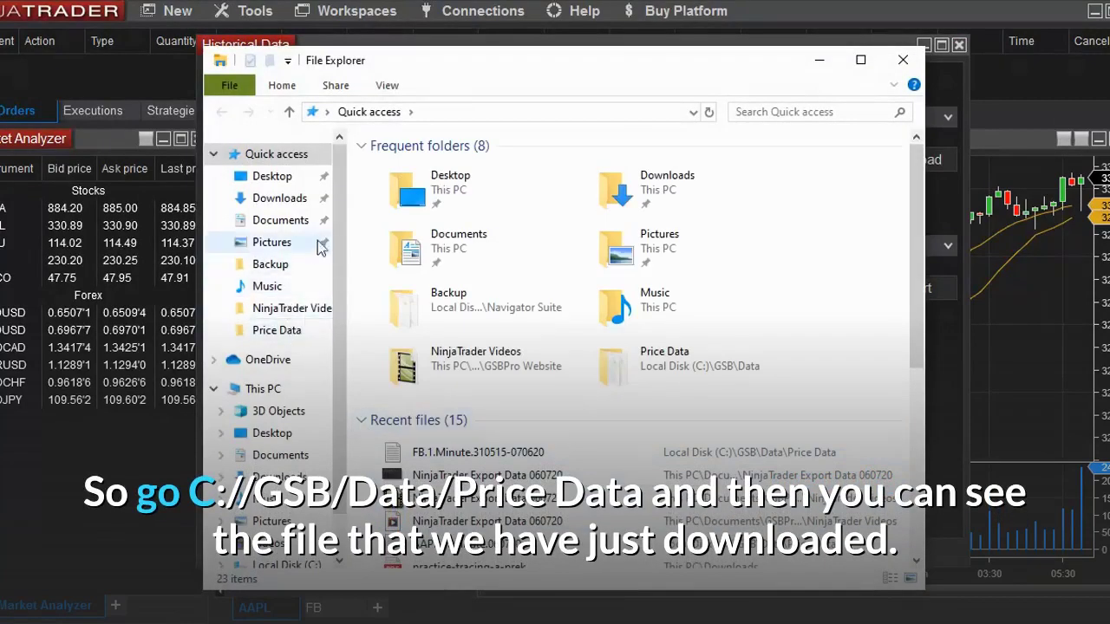
scroll(344, 261, "down", 1)
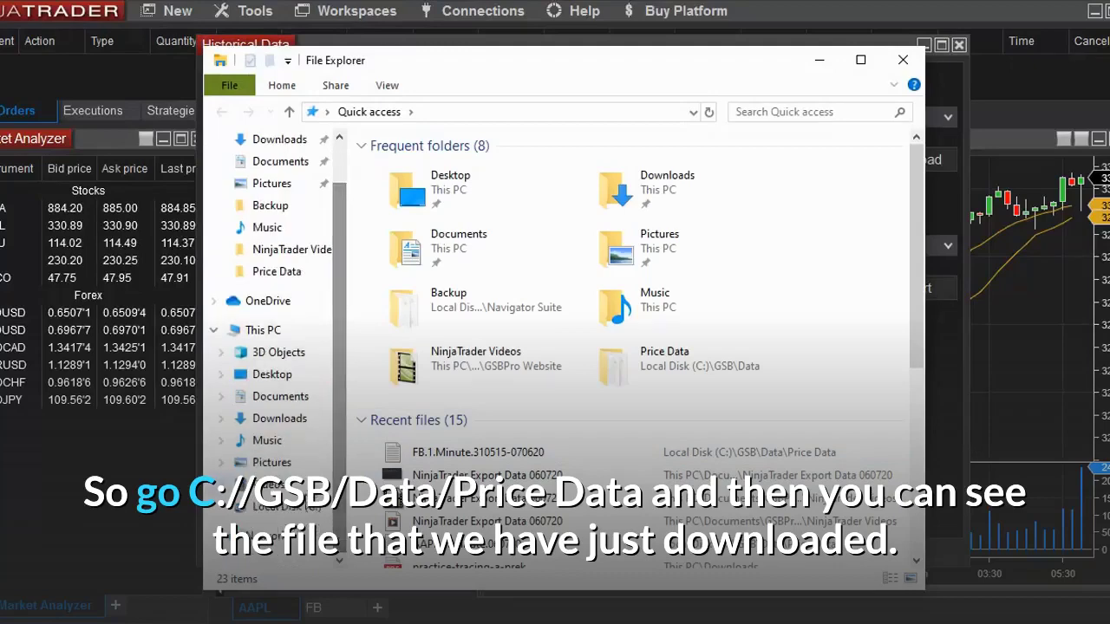
left_click(286, 506)
double_click(399, 207)
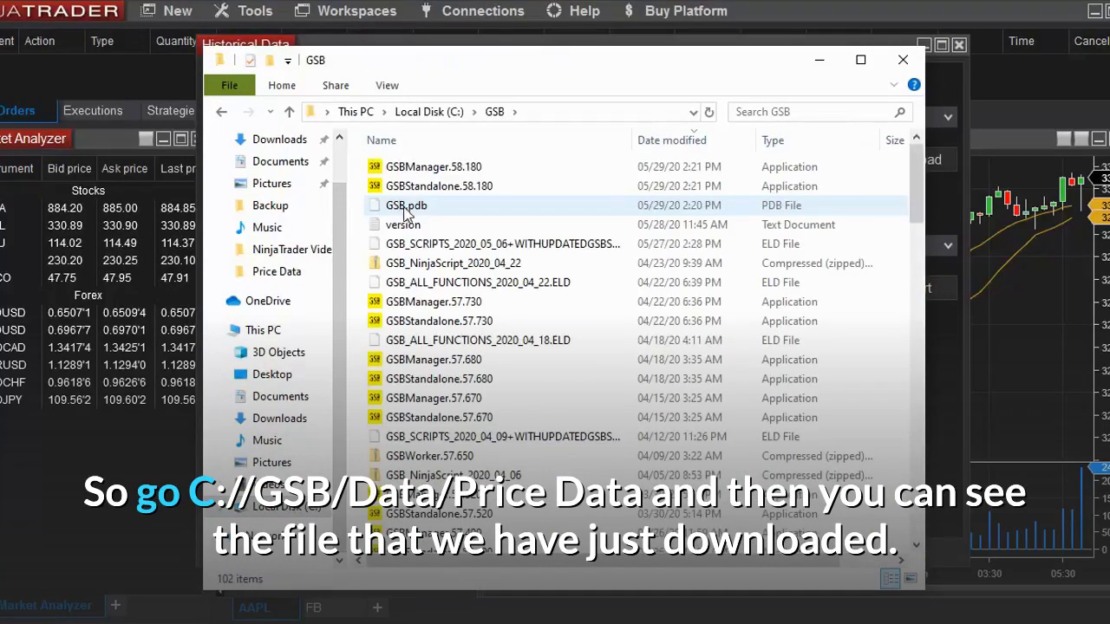
left_click(509, 146)
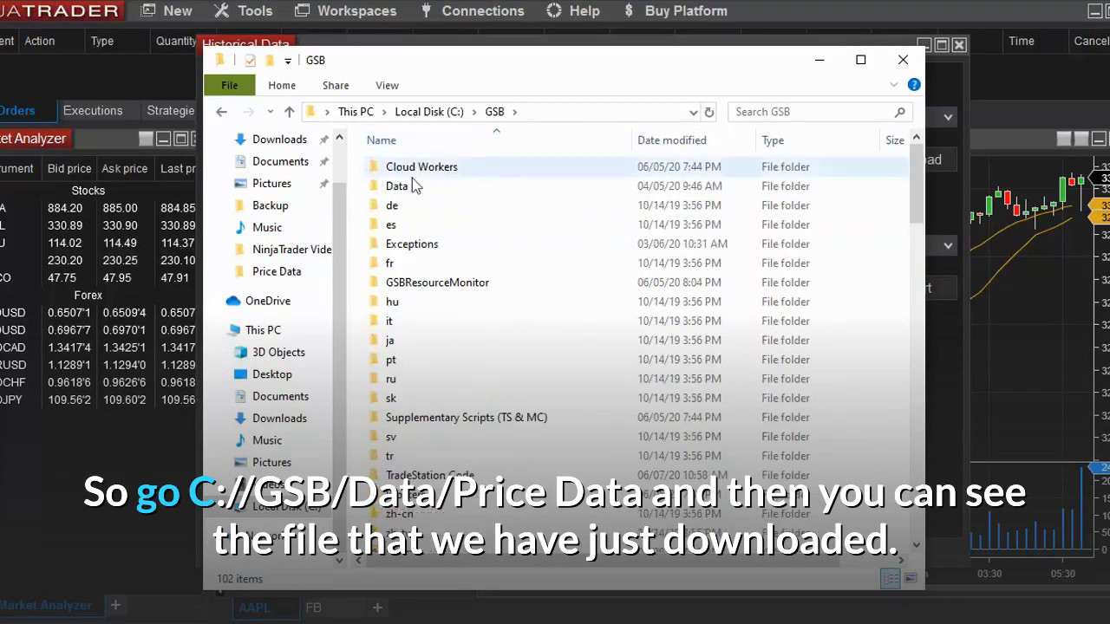
left_click(396, 189)
double_click(408, 225)
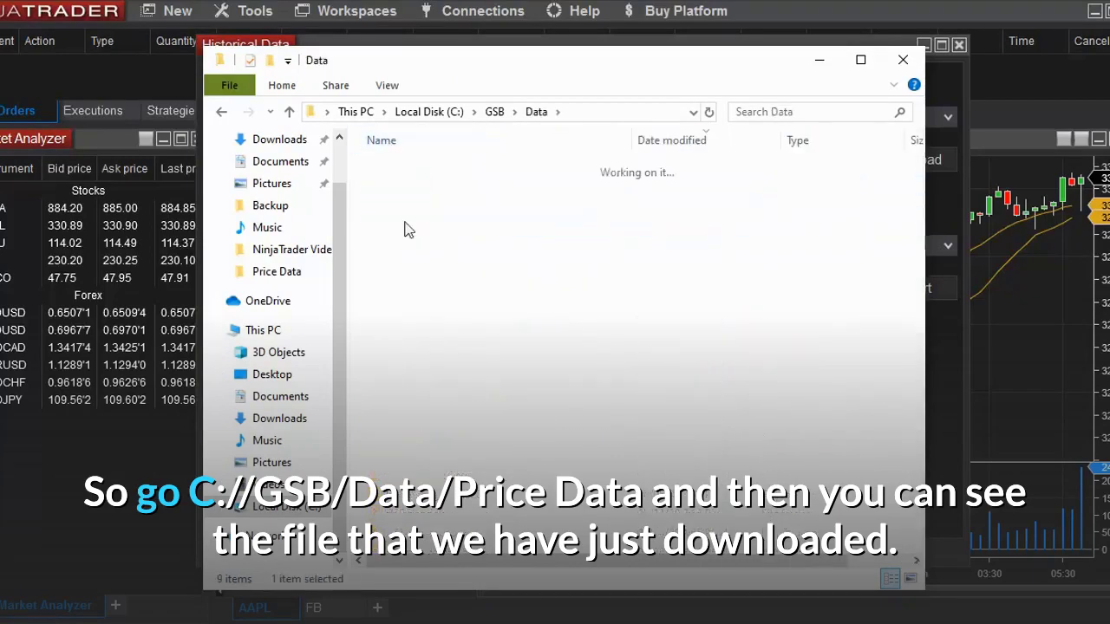